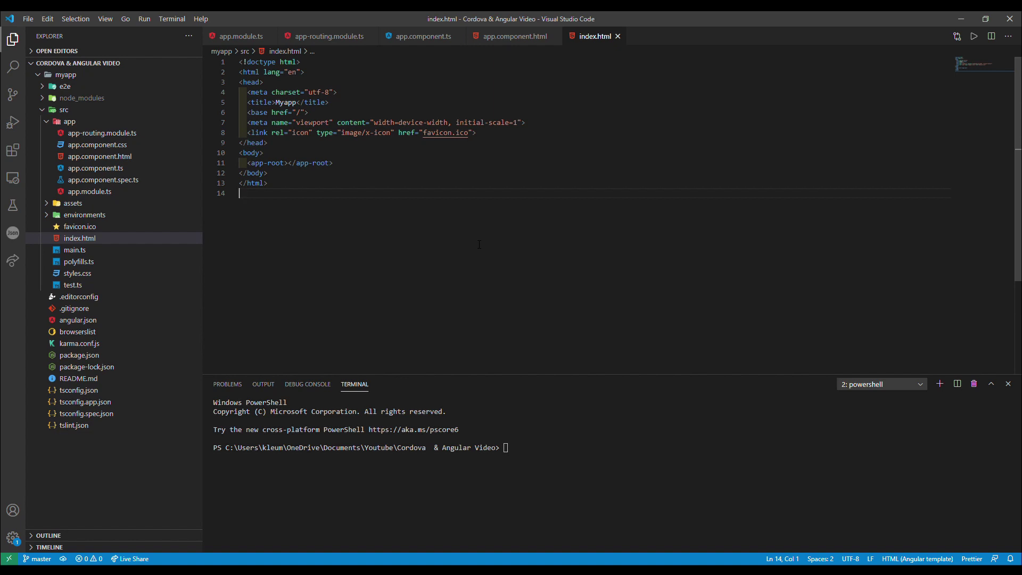
# - Install Cordova 9.0.0 into the workspace with npm i cordova
pyautogui.click(549, 458)
pyautogui.write('npm i ')
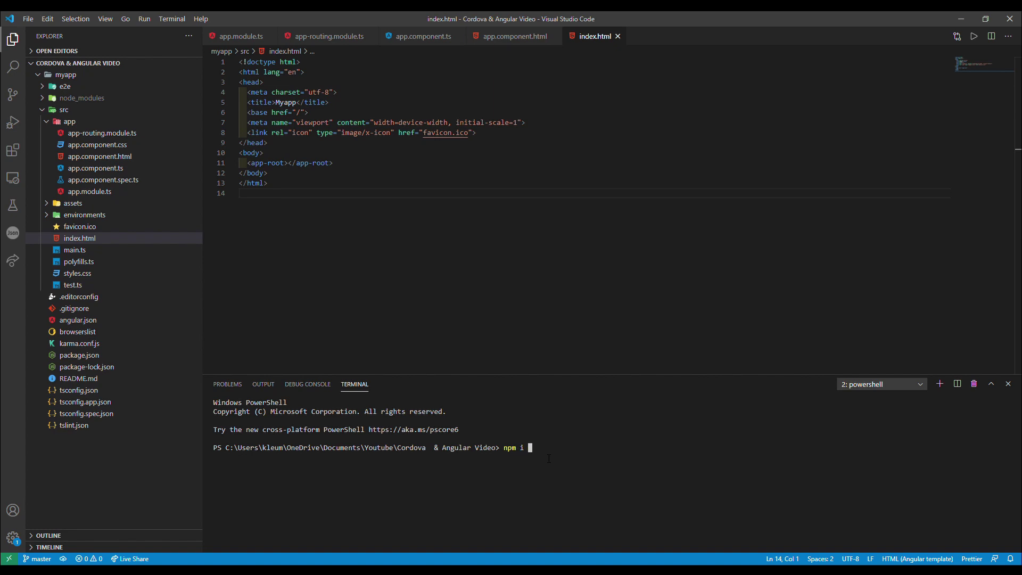
pyautogui.write('cod')
pyautogui.press('Return')
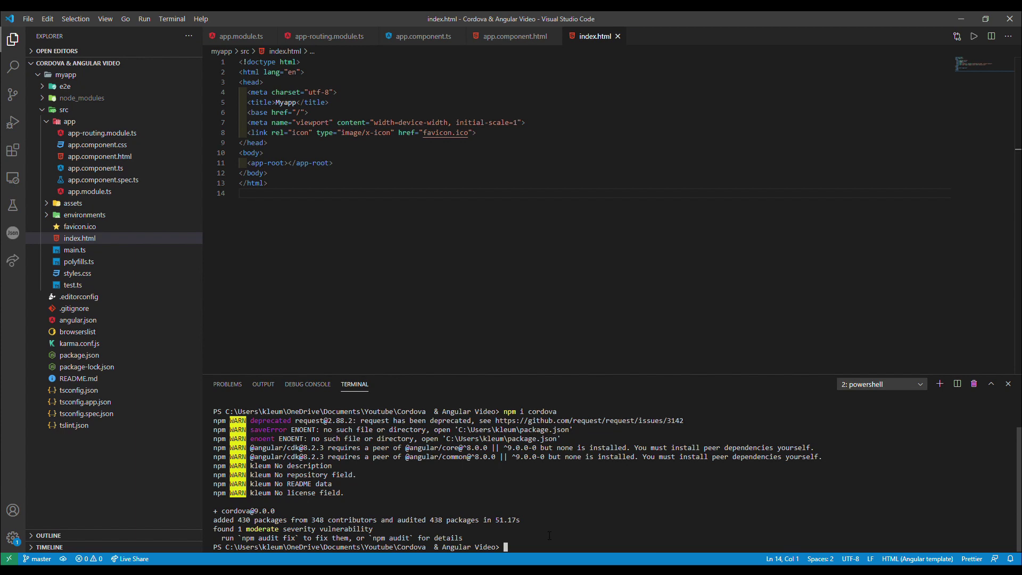
pyautogui.write('co')
pyautogui.write('rdova create n')
pyautogui.write('ewApp org.apache.cordova.newApp  myApp')
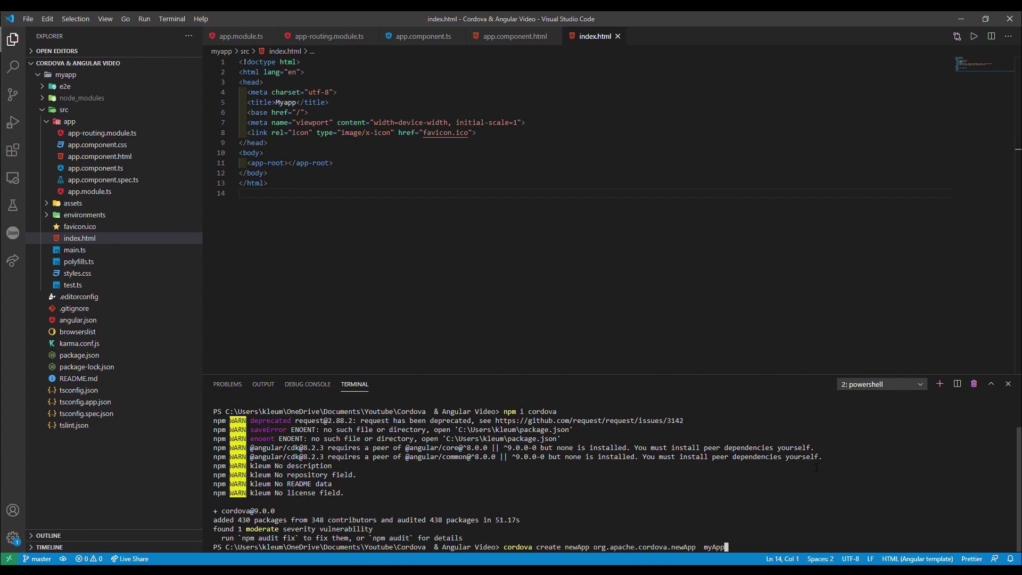
# - Run cordova create newApp org.apache.cordova.newApp myApp in the terminal
pyautogui.press('Return')
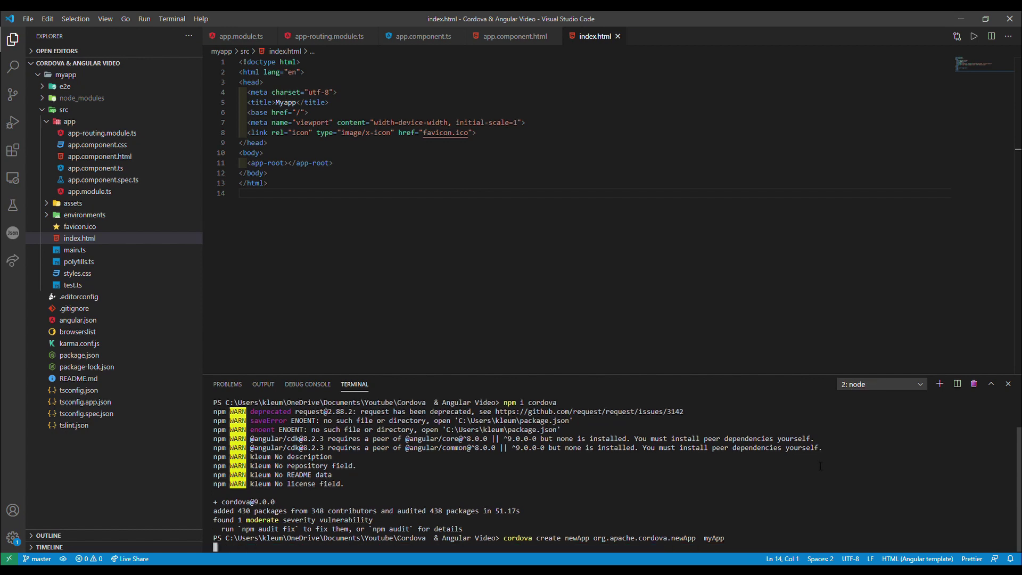
# - Drag newApp's hooks, platforms, plugins, www and config.xml onto the myapp folder
pyautogui.click(66, 74)
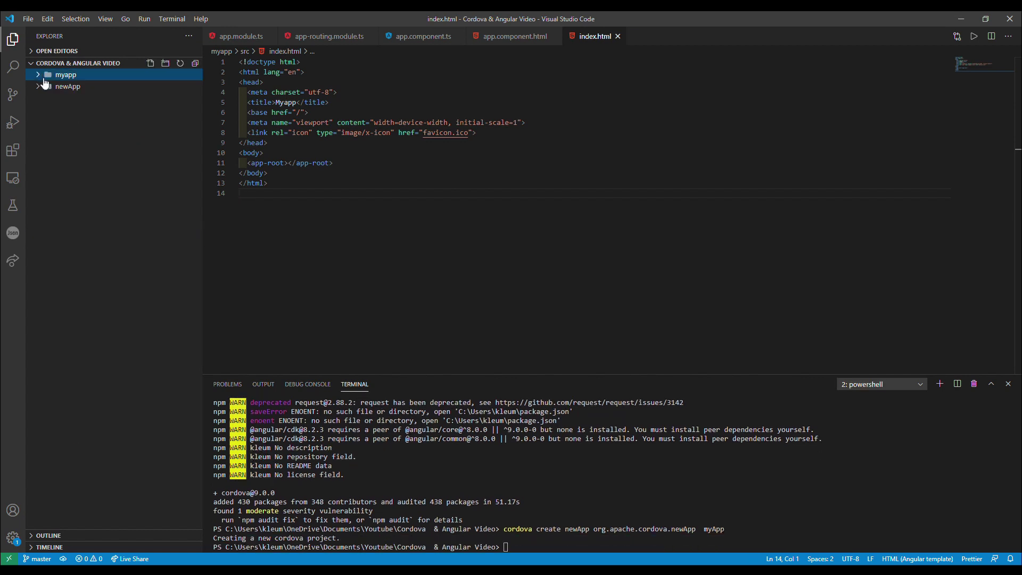
pyautogui.click(66, 74)
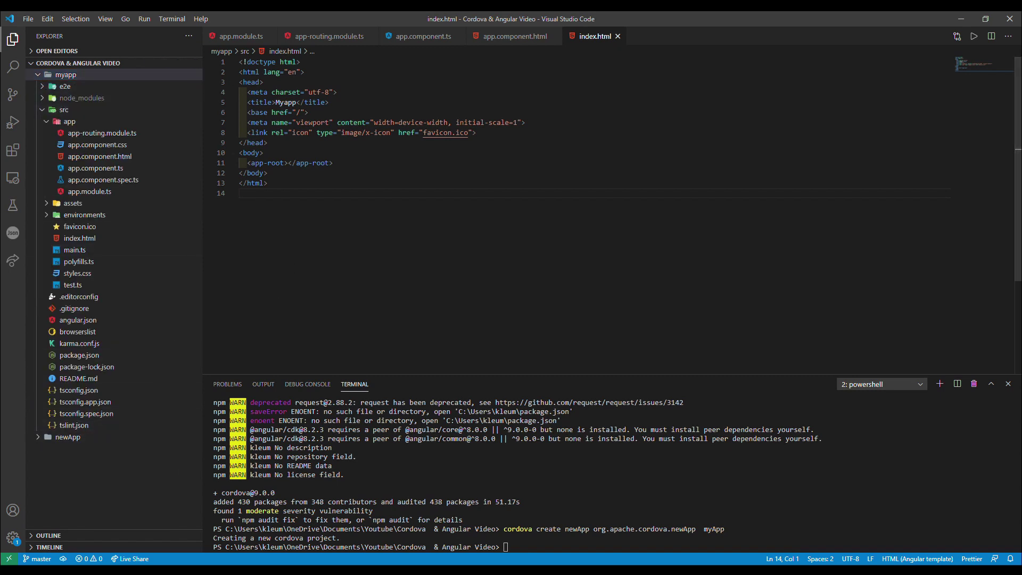
pyautogui.click(39, 437)
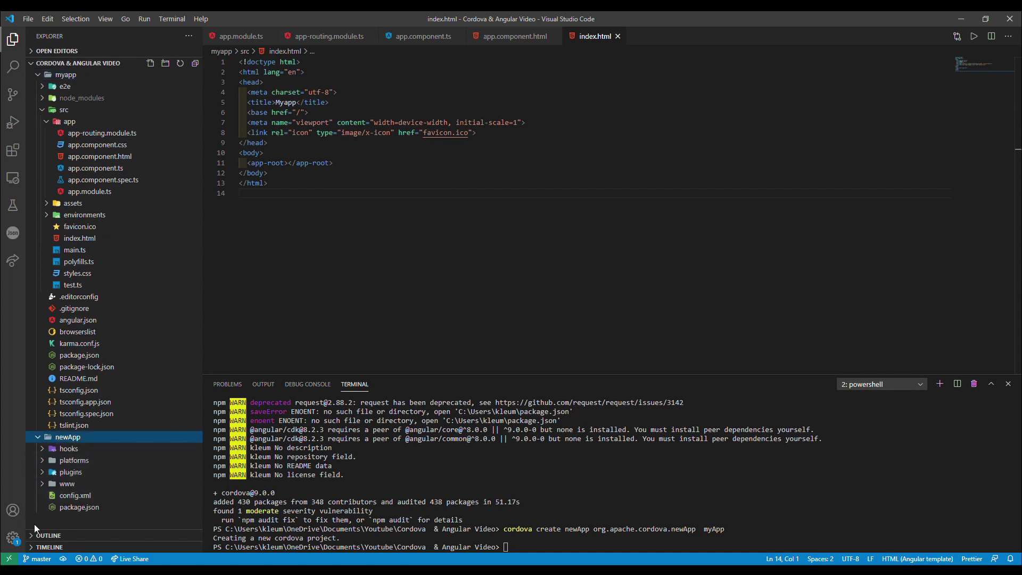
pyautogui.click(69, 449)
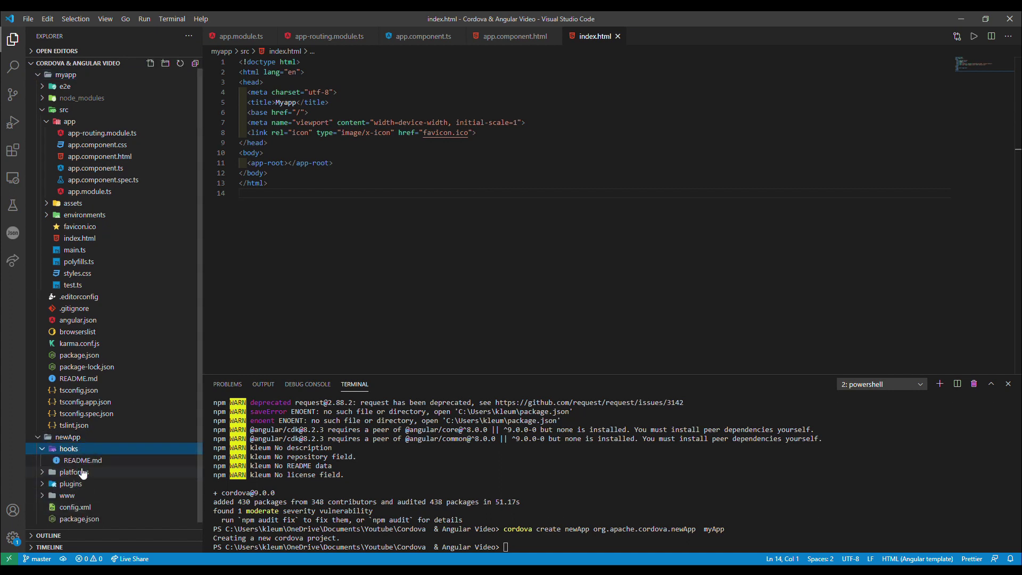
pyautogui.click(69, 457)
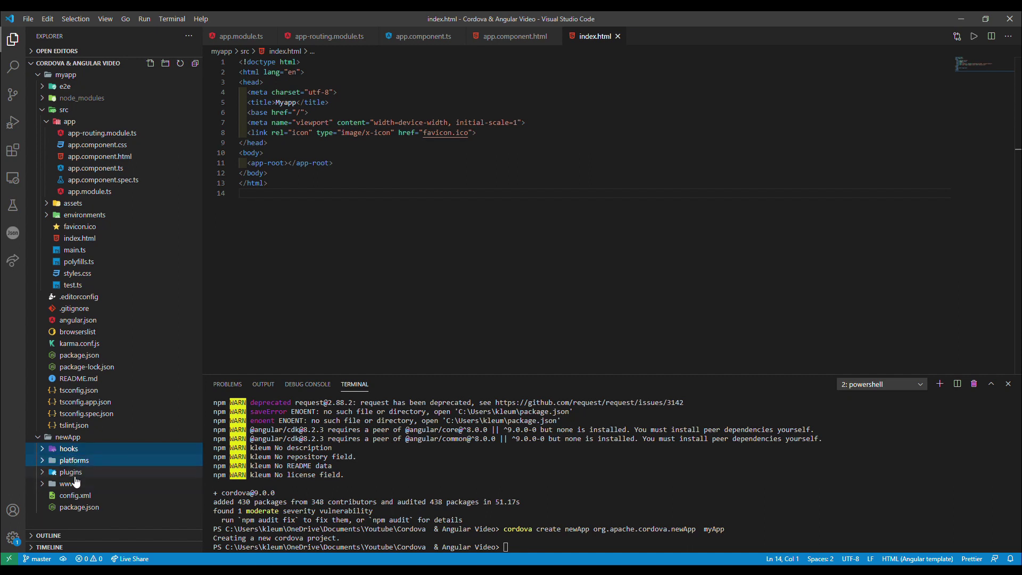
pyautogui.click(70, 472)
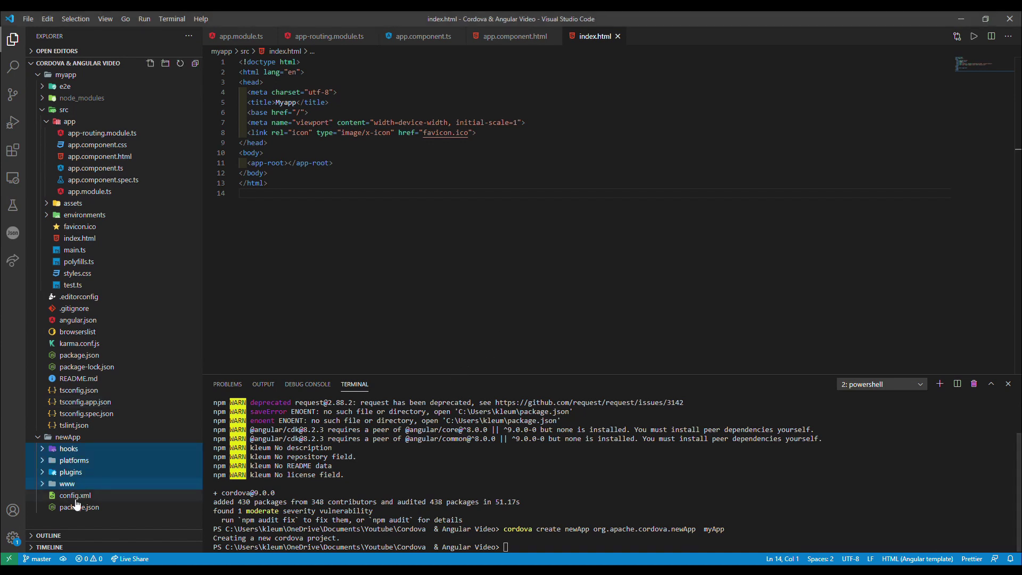
pyautogui.moveTo(73, 459); pyautogui.dragTo(66, 75)
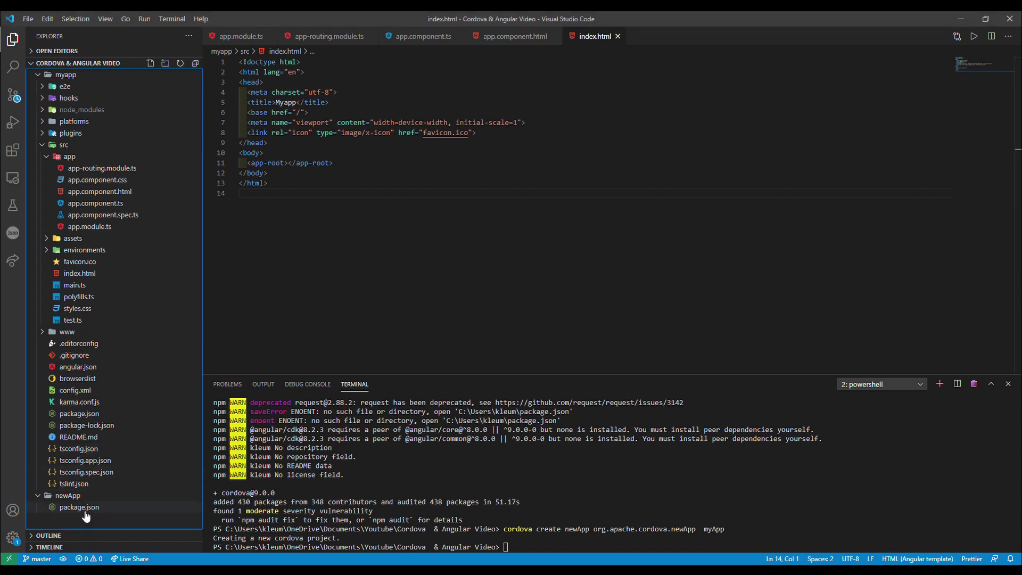
# - Open the newApp and myapp package.json files to compare them
pyautogui.click(79, 507)
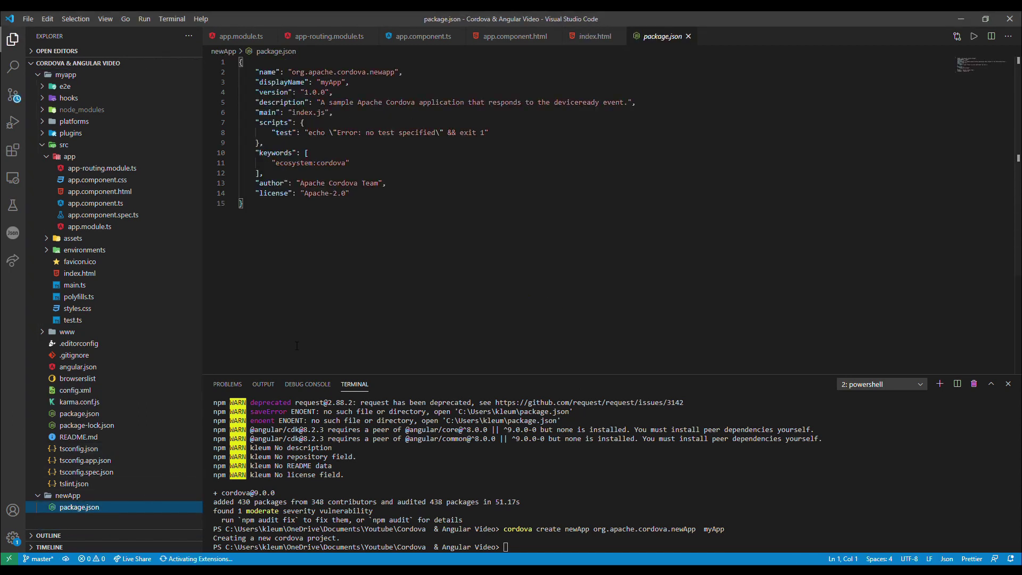
pyautogui.click(79, 413)
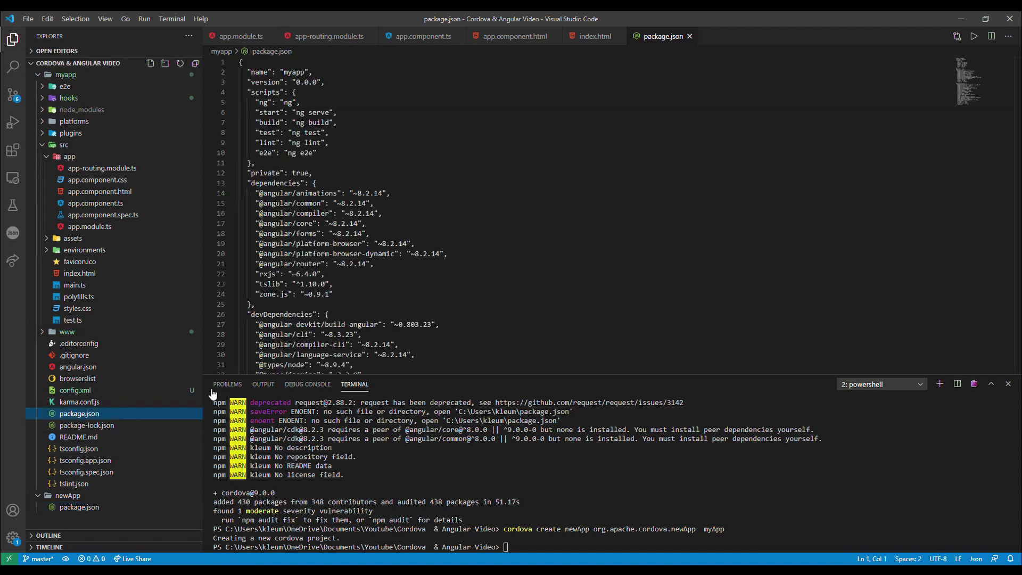
pyautogui.click(594, 35)
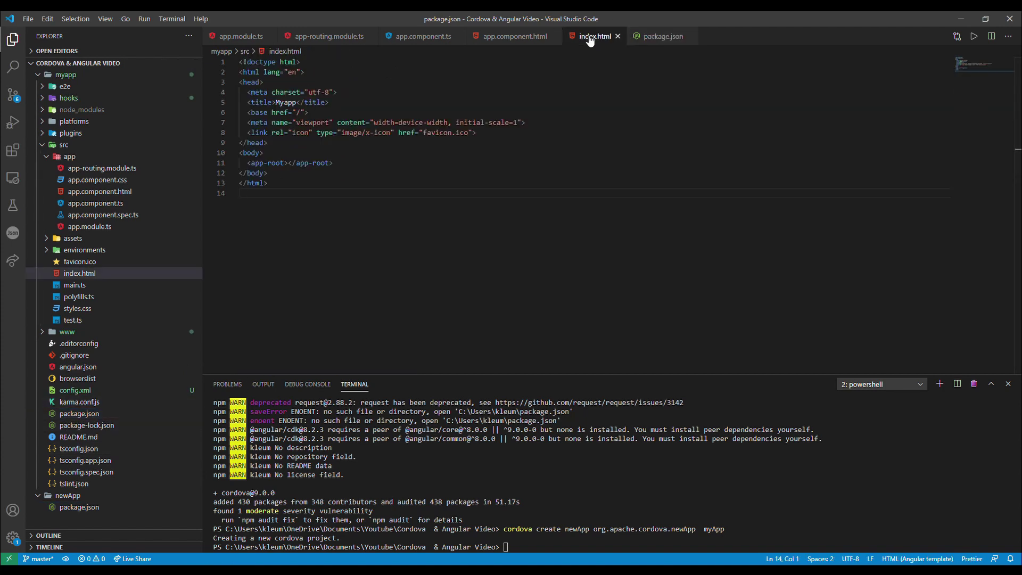
pyautogui.click(660, 36)
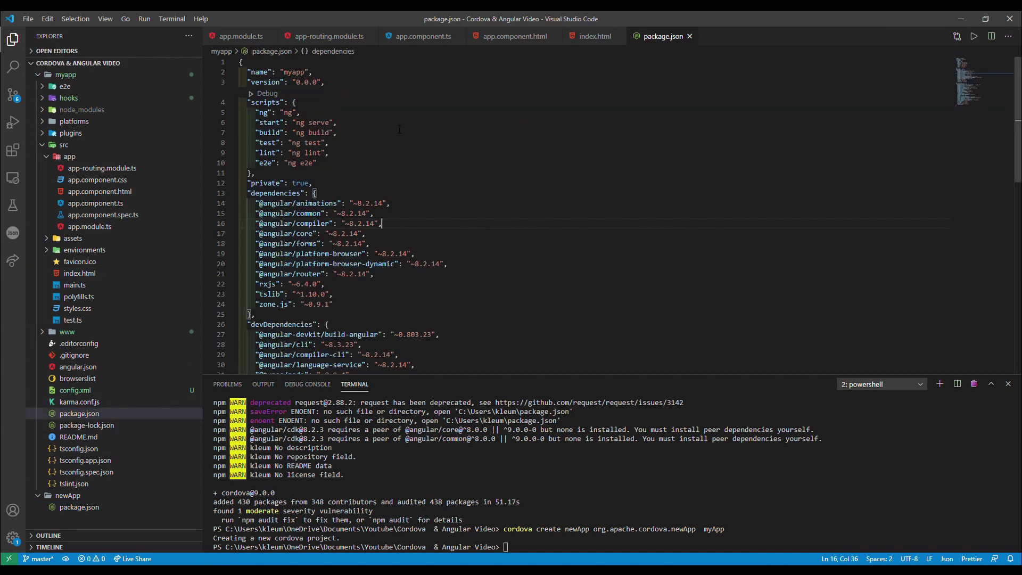
pyautogui.click(400, 125)
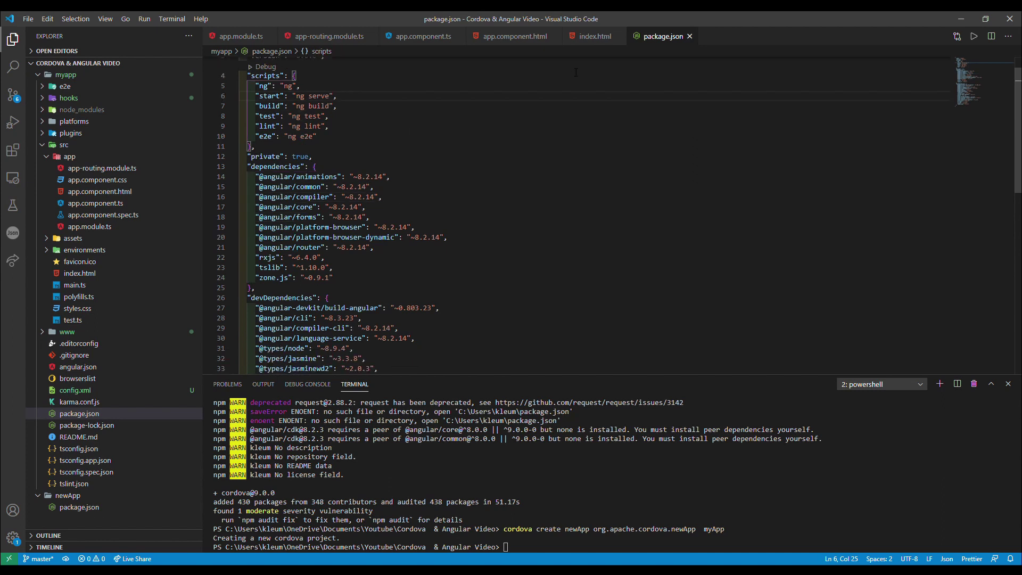
pyautogui.click(594, 36)
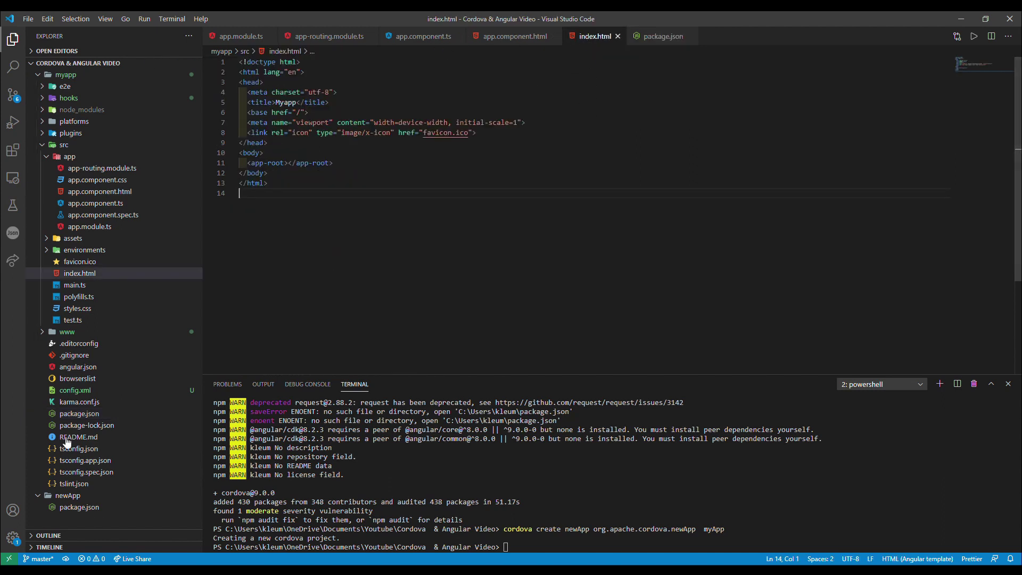
pyautogui.click(79, 414)
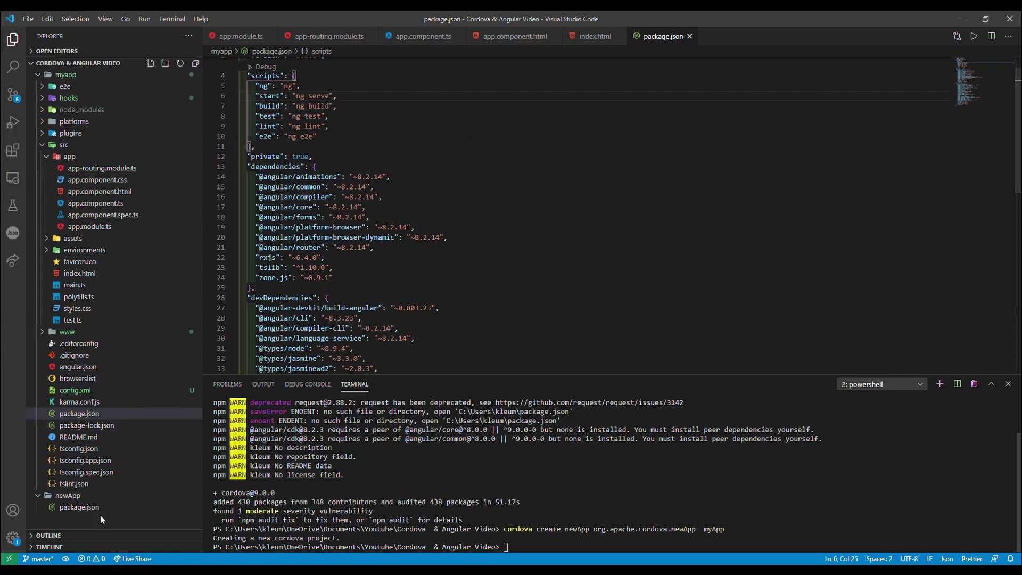
pyautogui.click(78, 507)
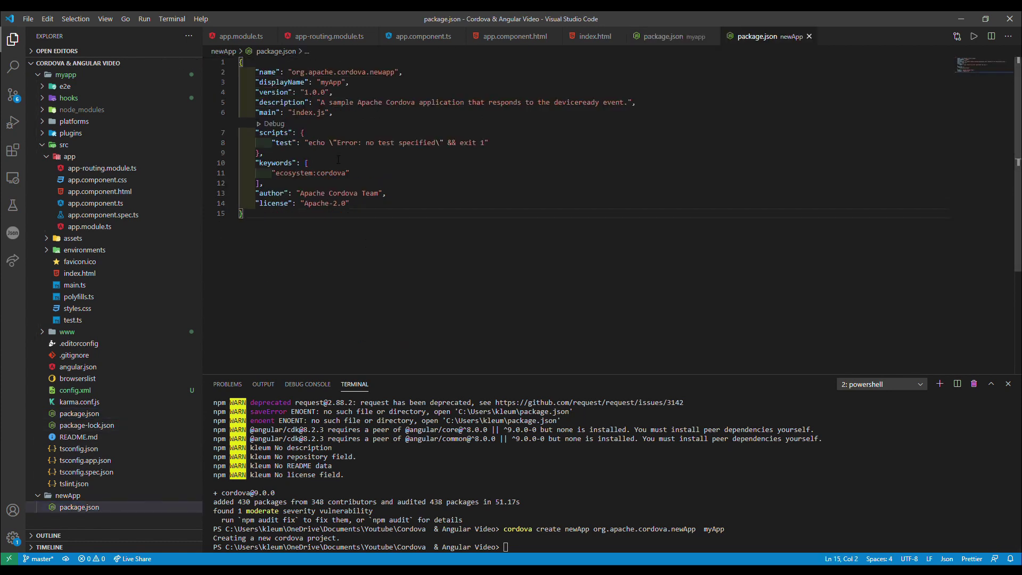
# - Replace myapp's name and version lines with newApp's name-through-main details
pyautogui.moveTo(355, 121); pyautogui.dragTo(205, 75)
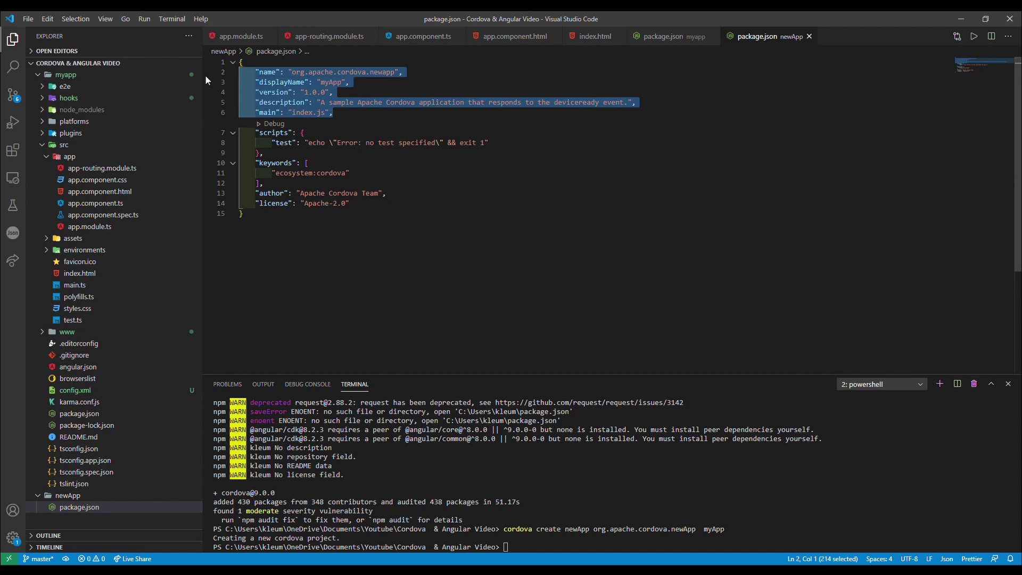
pyautogui.click(671, 36)
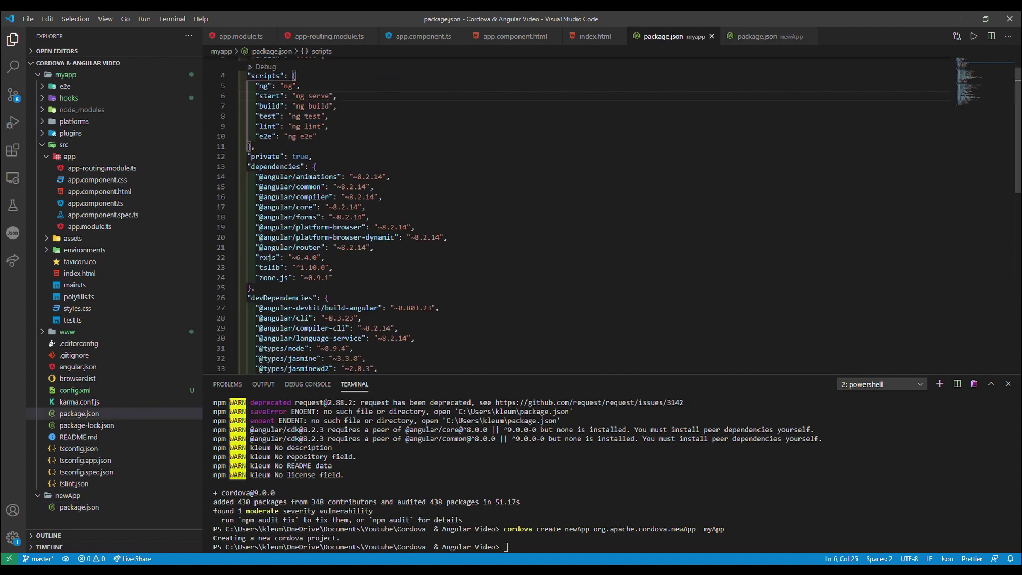
pyautogui.scroll(3, 510, 200)
pyautogui.moveTo(326, 82)
pyautogui.mouseDown()
pyautogui.moveTo(232, 63)
pyautogui.moveTo(225, 76)
pyautogui.mouseUp()
pyautogui.hotkey('ctrl', 'Tab')
# - Add the keywords, author and license lines after devDependencies, then format and save
pyautogui.moveTo(351, 204); pyautogui.dragTo(240, 164)
pyautogui.click(606, 212)
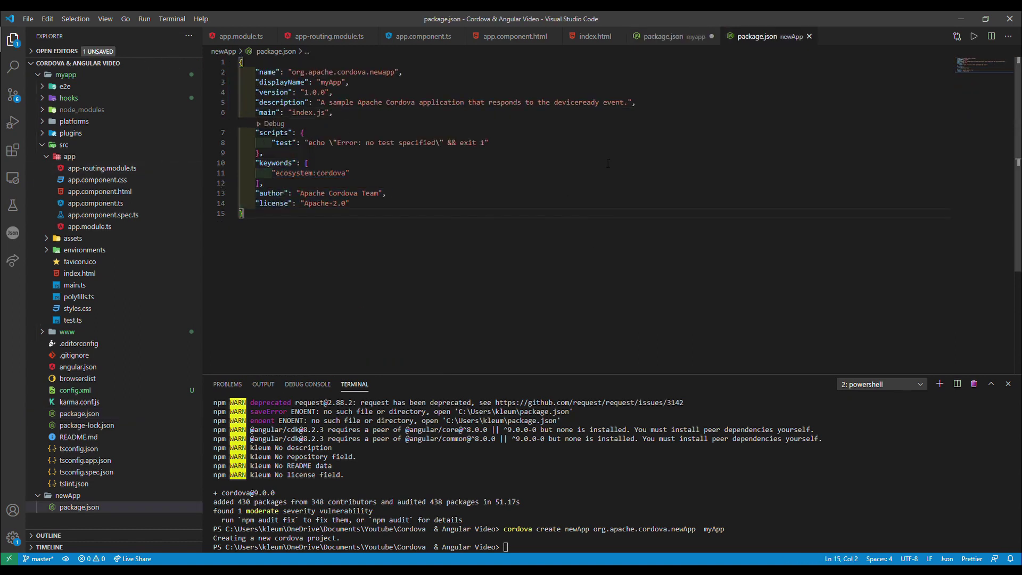
pyautogui.click(671, 36)
pyautogui.scroll(-10, 400, 240)
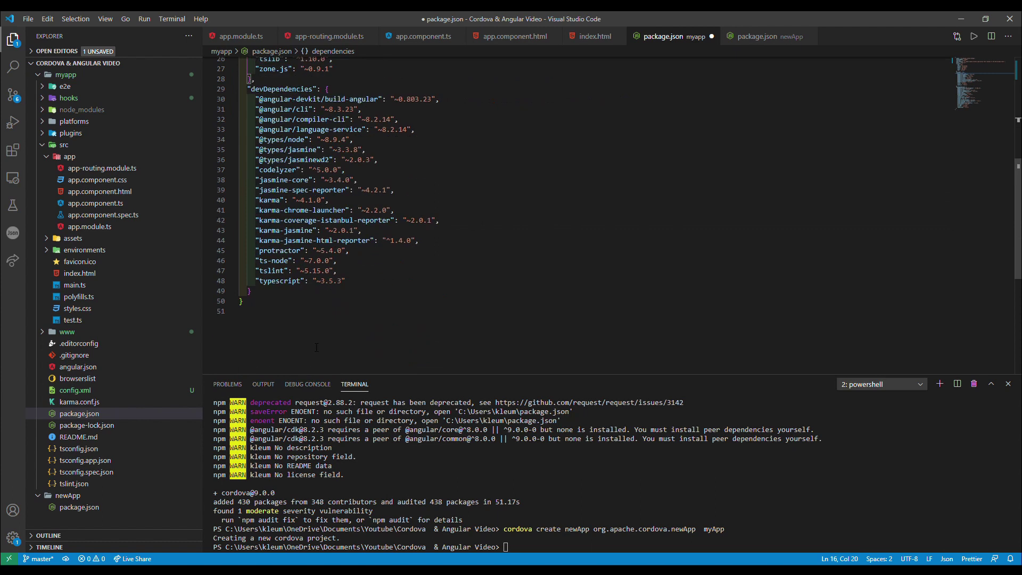
pyautogui.click(283, 293)
pyautogui.hotkey('ctrl', 'v')
pyautogui.rightClick(419, 327)
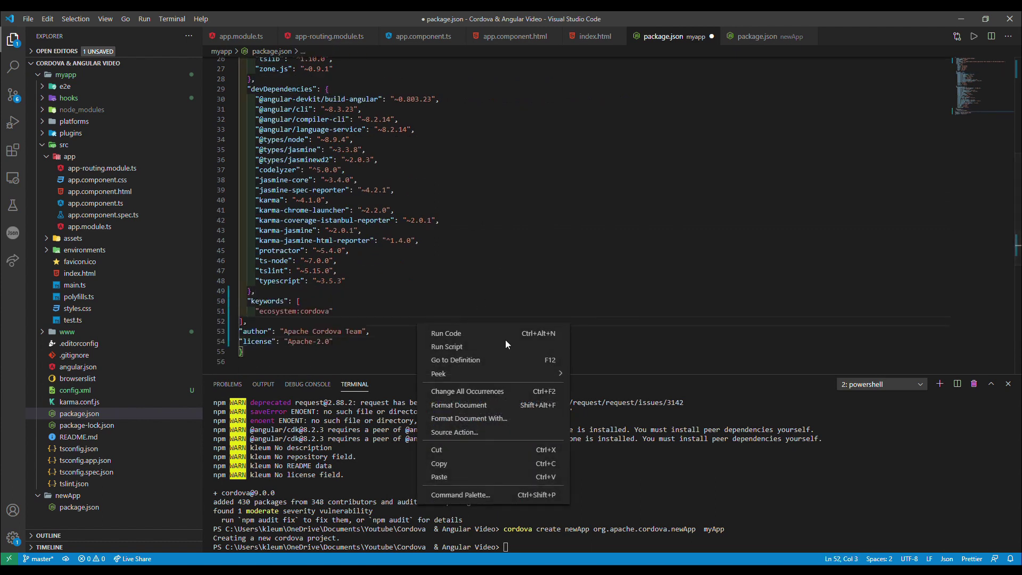
pyautogui.click(473, 405)
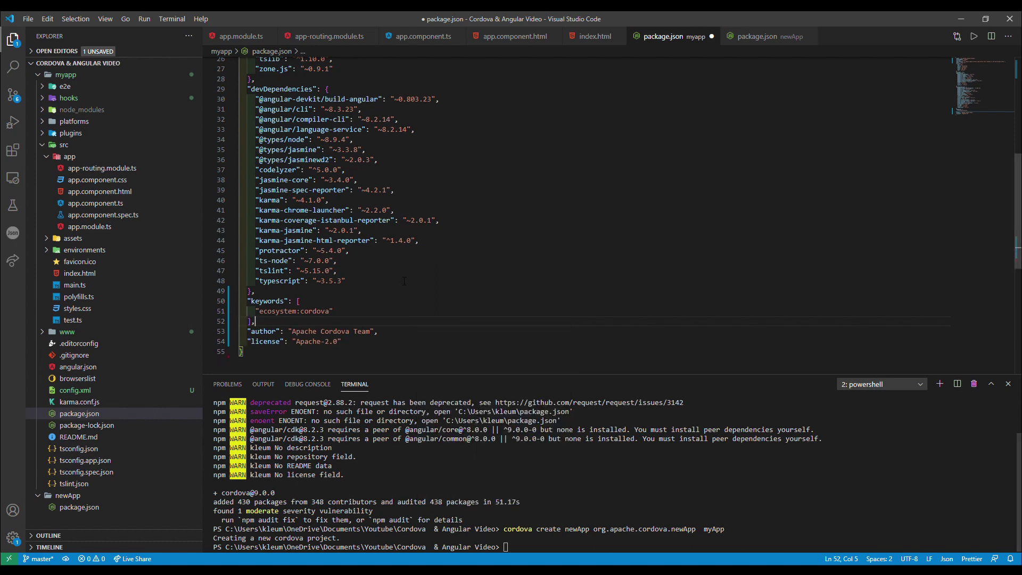
pyautogui.hotkey('ctrl', 's')
pyautogui.scroll(6, 446, 230)
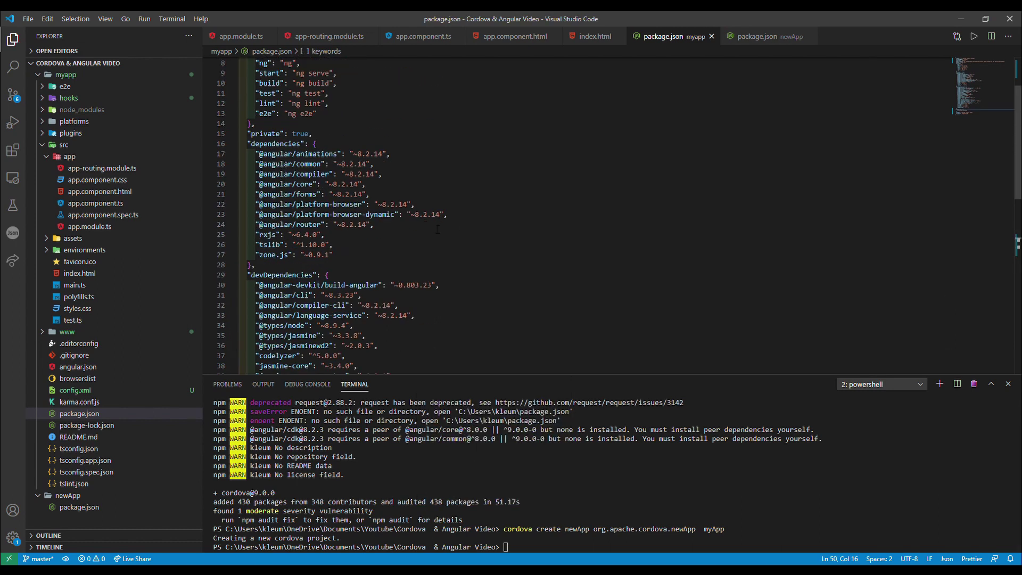
# - Close newApp's package.json, delete the newApp folder, and clear the terminal
pyautogui.click(809, 35)
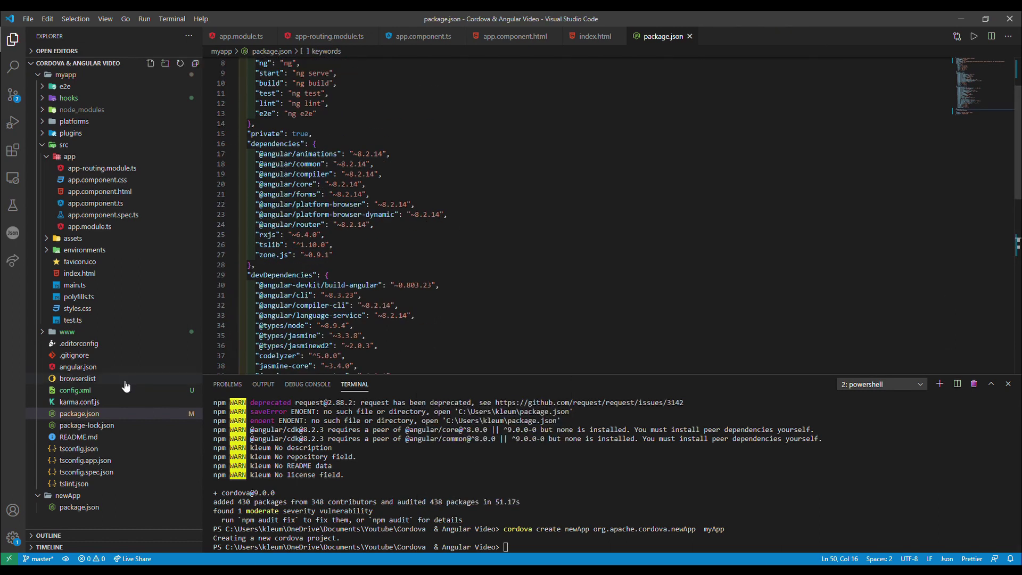
pyautogui.click(68, 495)
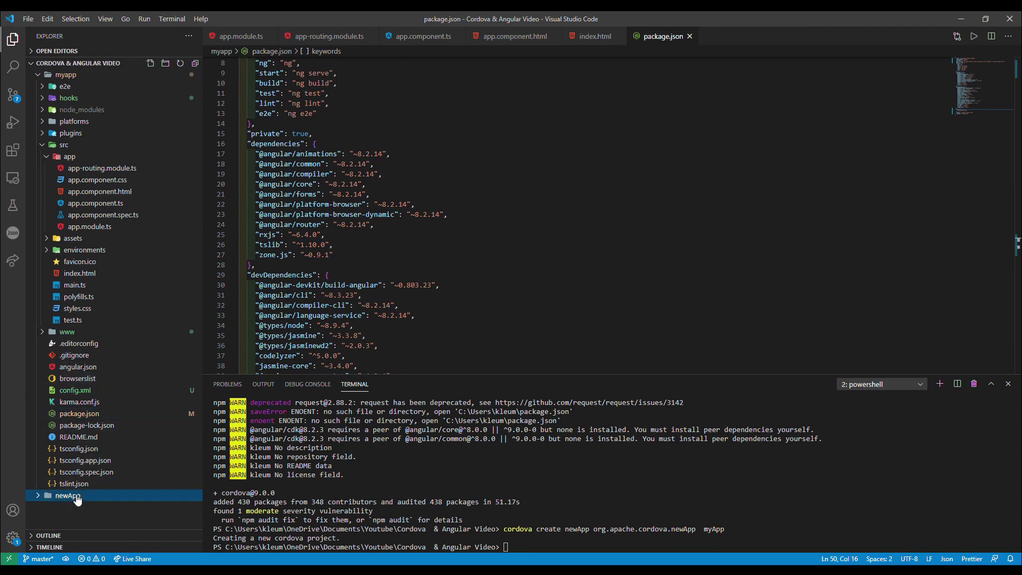
pyautogui.press('Delete')
pyautogui.press('Return')
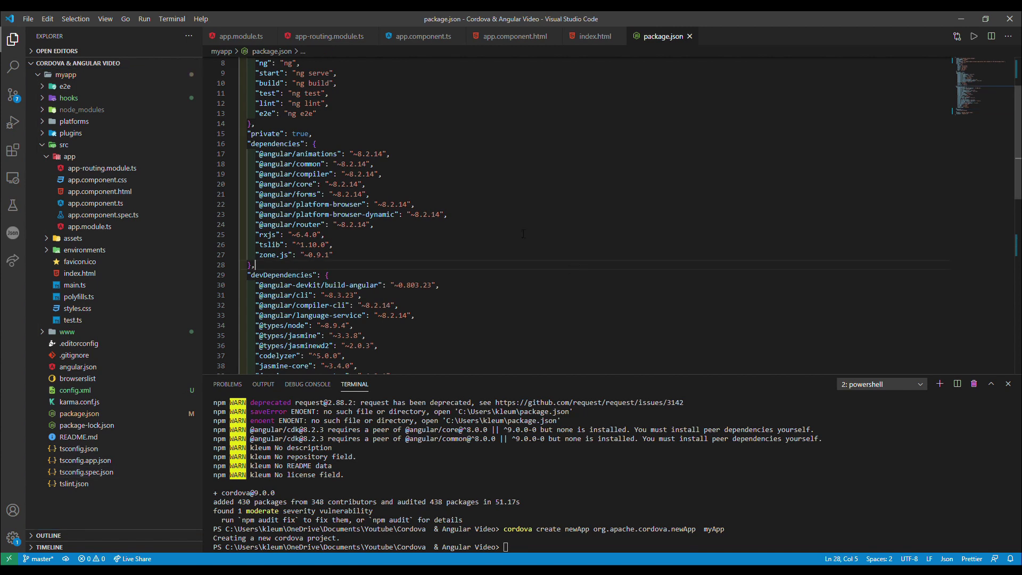
pyautogui.hotkey('ctrl', 'l')
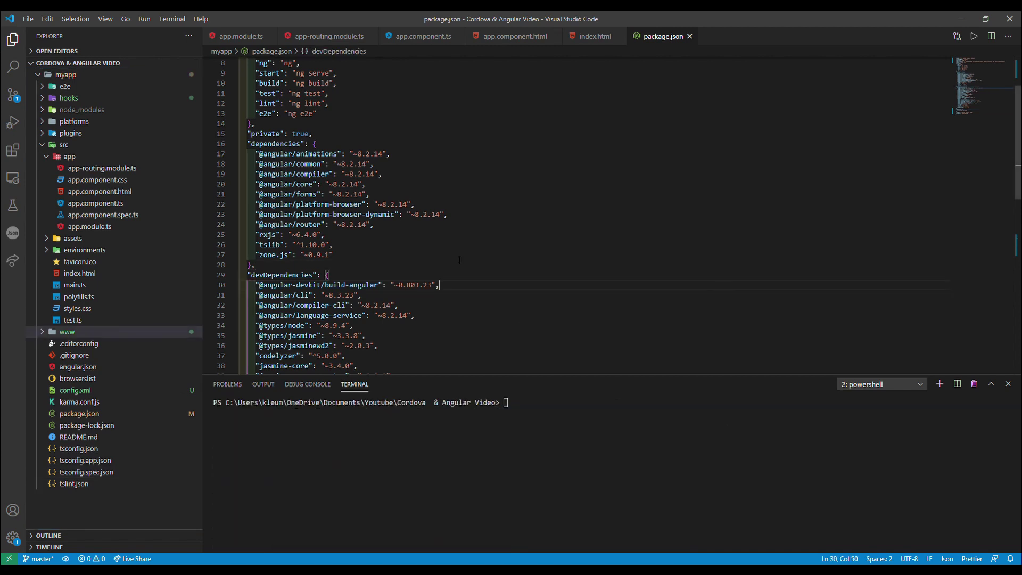
# - Change angular.json's outputPath from dist/myapp to www and save it
pyautogui.click(77, 367)
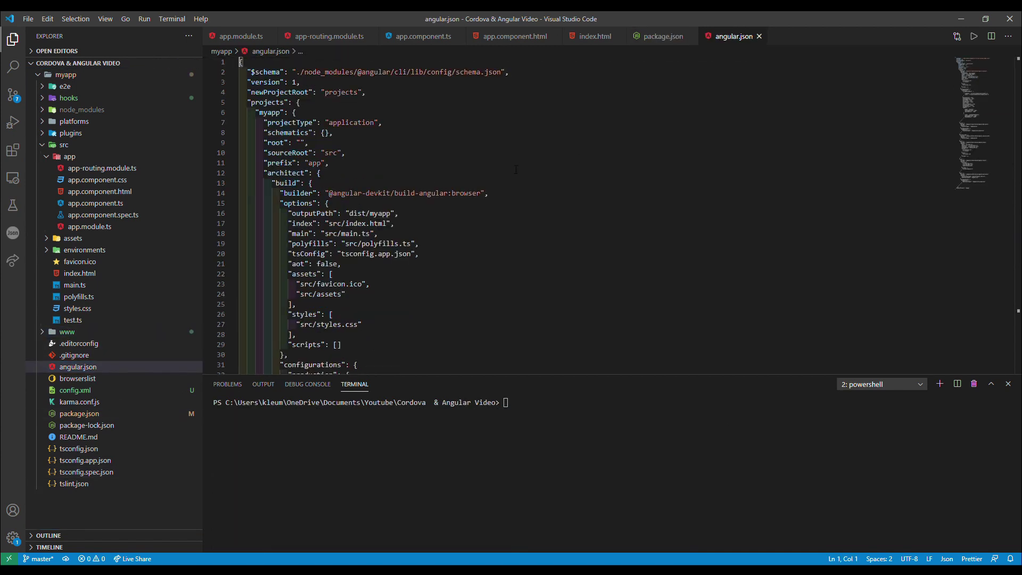
pyautogui.click(344, 153)
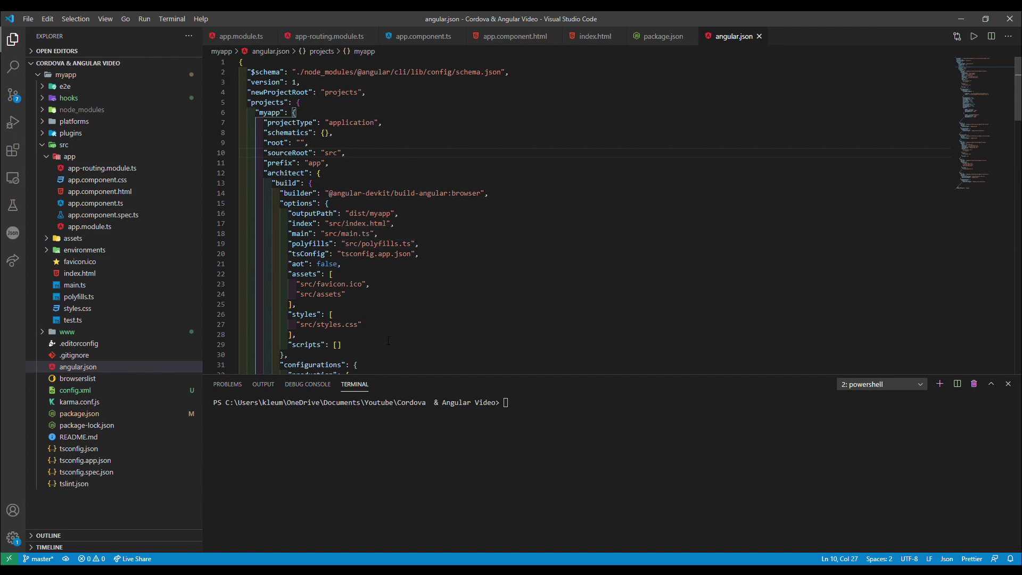
pyautogui.click(363, 284)
pyautogui.moveTo(317, 213)
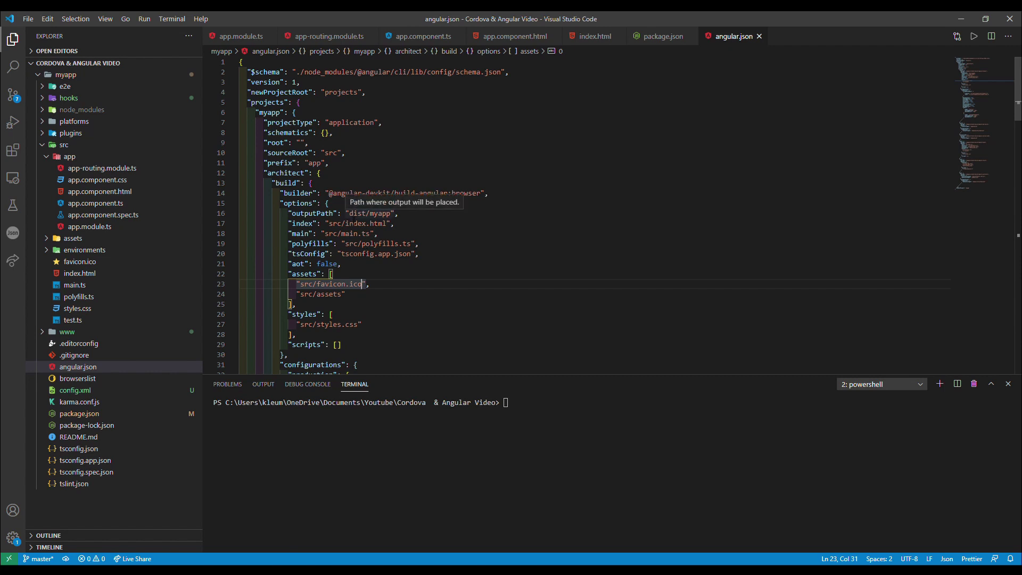
pyautogui.moveTo(349, 213); pyautogui.dragTo(392, 213)
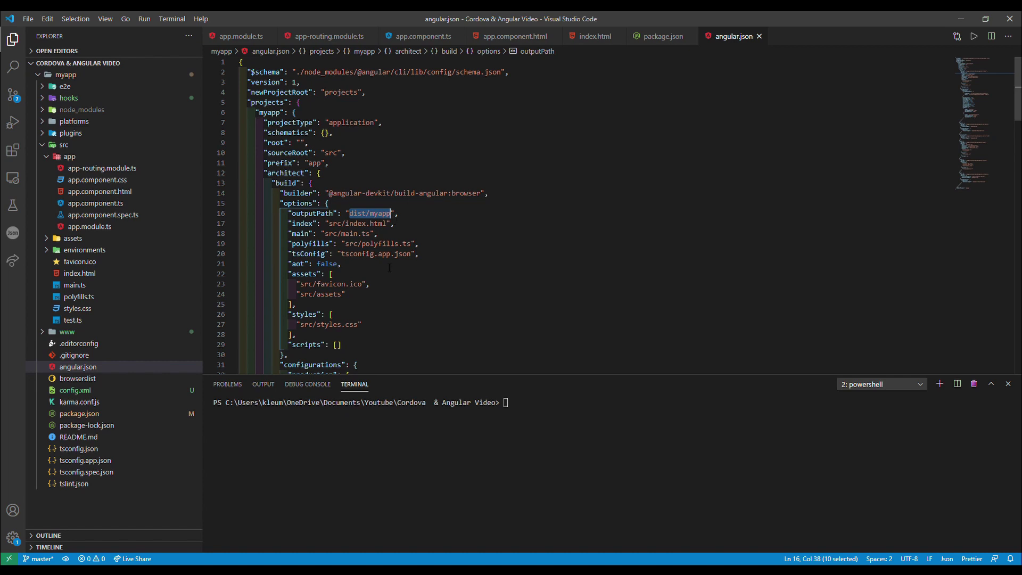
pyautogui.write('www')
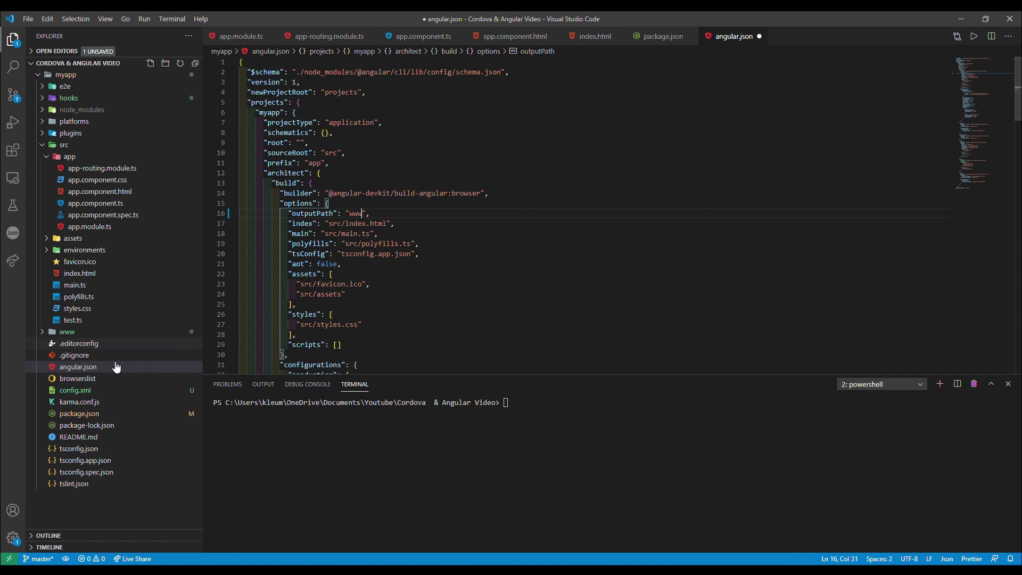
pyautogui.click(46, 336)
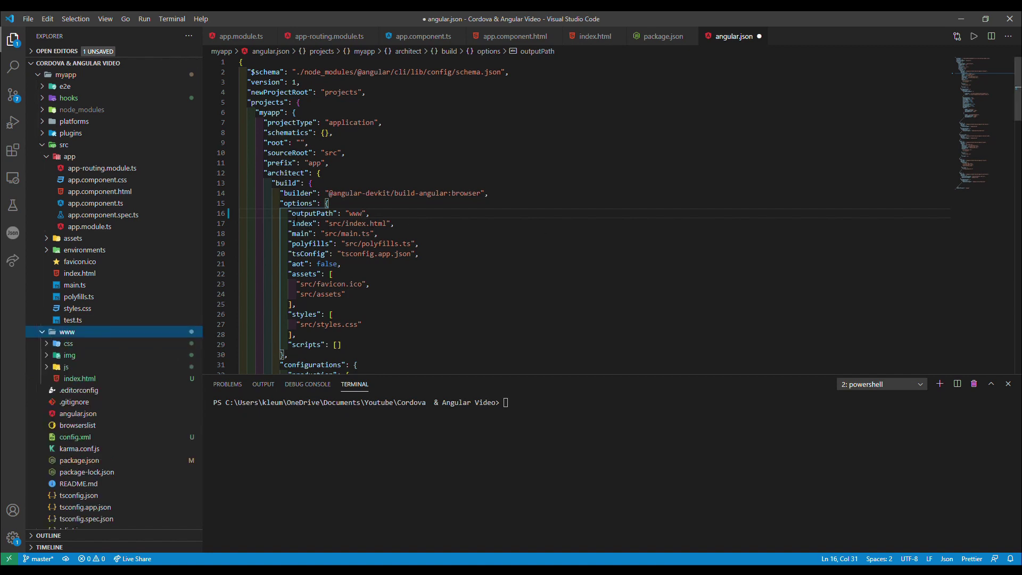
pyautogui.press('Down')
pyautogui.press('Down')
pyautogui.press('End')
pyautogui.press('Down')
pyautogui.press('Down')
pyautogui.press('Down')
pyautogui.hotkey('ctrl', 's')
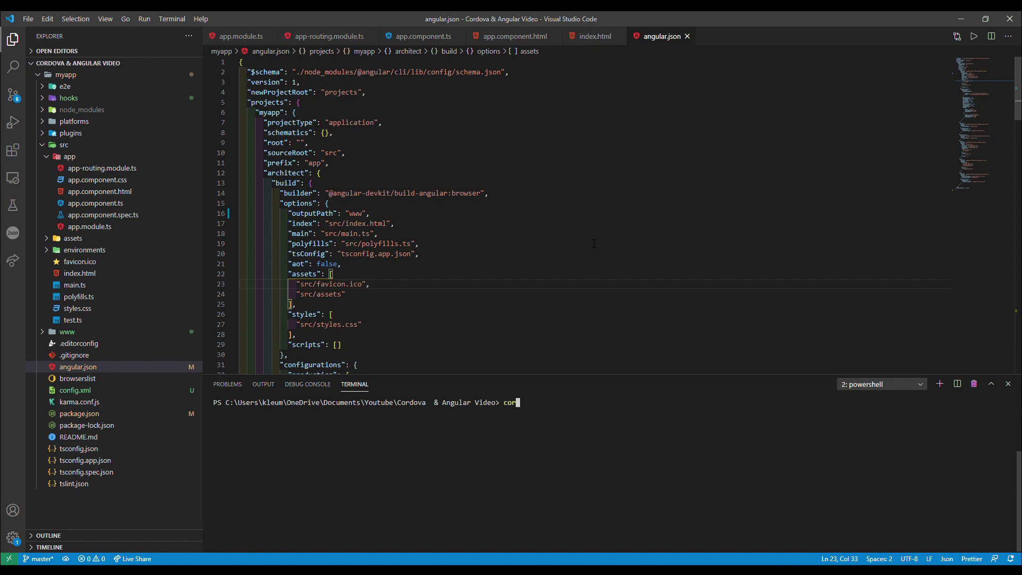
pyautogui.write('a p')
pyautogui.write('latform ')
pyautogui.write('add android')
# - Run cordova platform add android, fixing a typo, then clear the terminal output
pyautogui.press('BackSpace')
pyautogui.press('BackSpace')
pyautogui.press('BackSpace')
pyautogui.press('BackSpace')
pyautogui.press('BackSpace')
pyautogui.press('BackSpace')
pyautogui.write('i')
pyautogui.press('BackSpace')
pyautogui.write('ndroi')
pyautogui.write('d')
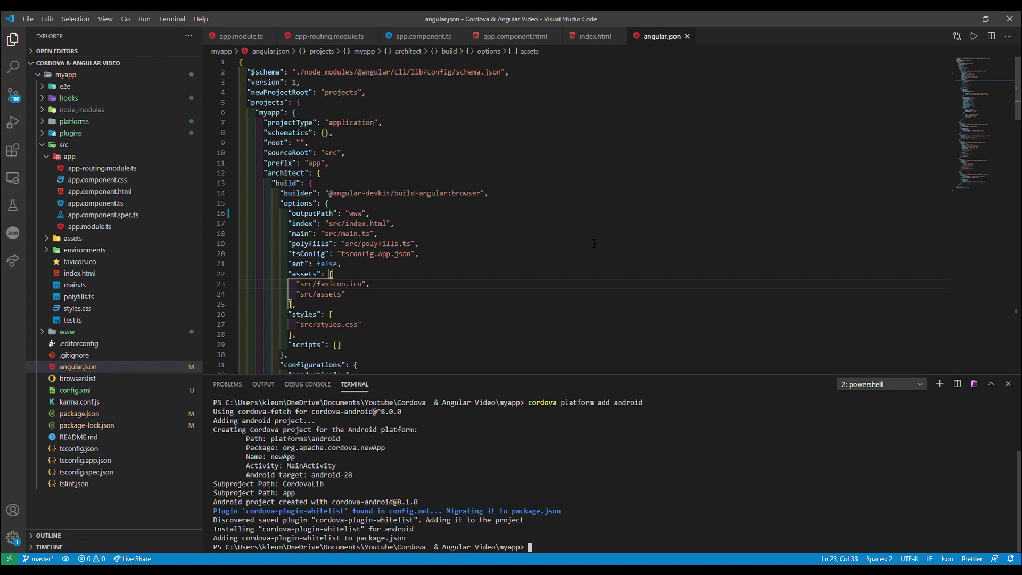
pyautogui.hotkey('ctrl', 'l')
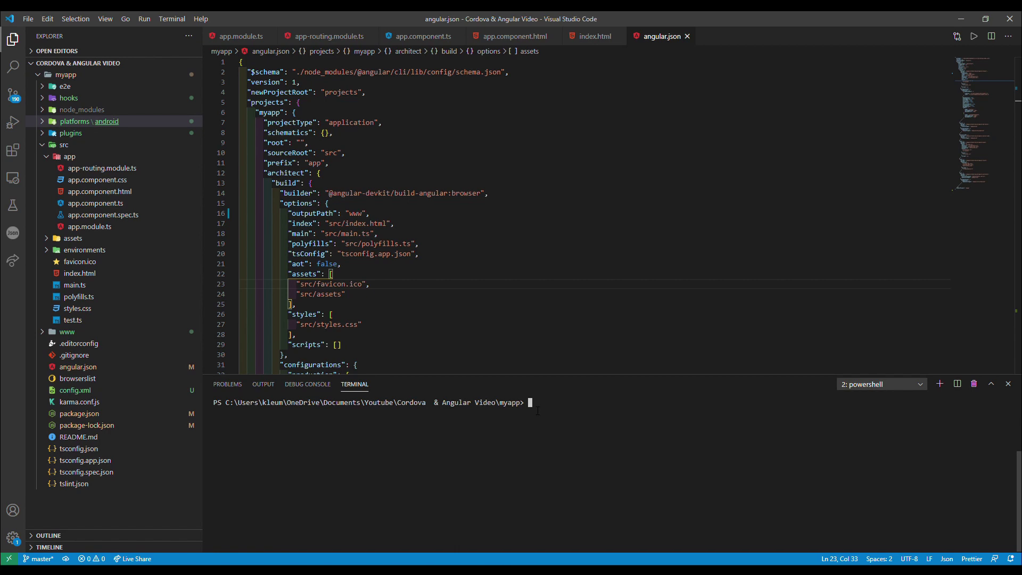
pyautogui.write('ng ')
pyautogui.write('build --p')
pyautogui.write('rod')
# - Run ng build --prod to generate the production bundles
pyautogui.press('Return')
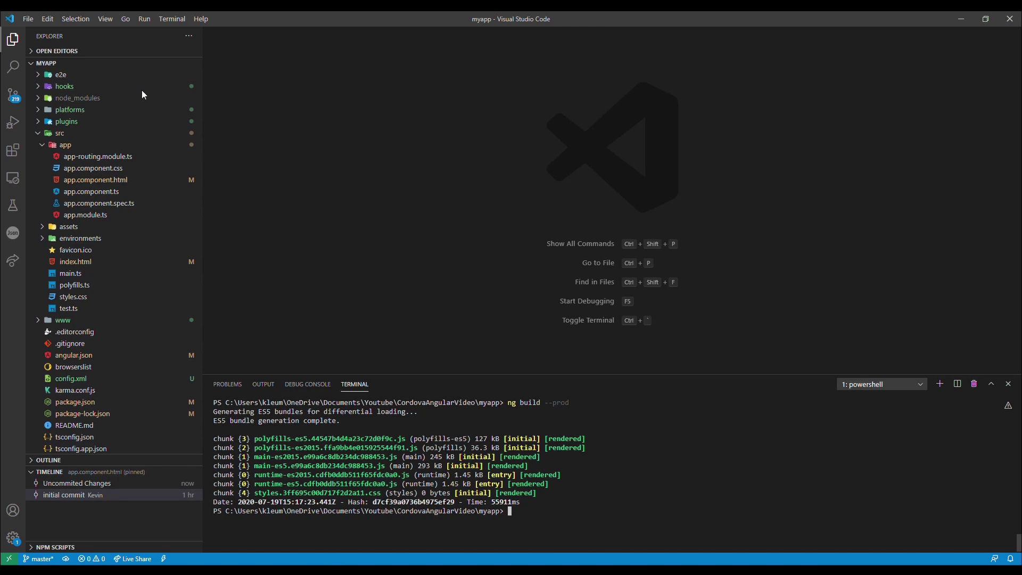
pyautogui.write('cor')
pyautogui.write('dova build andreoid')
# - Correct the typos and run cordova build android --prod --release
pyautogui.press('BackSpace')
pyautogui.press('BackSpace')
pyautogui.press('BackSpace')
pyautogui.write('oid --pro')
pyautogui.press('BackSpace')
pyautogui.write('d --rel')
pyautogui.write('ease')
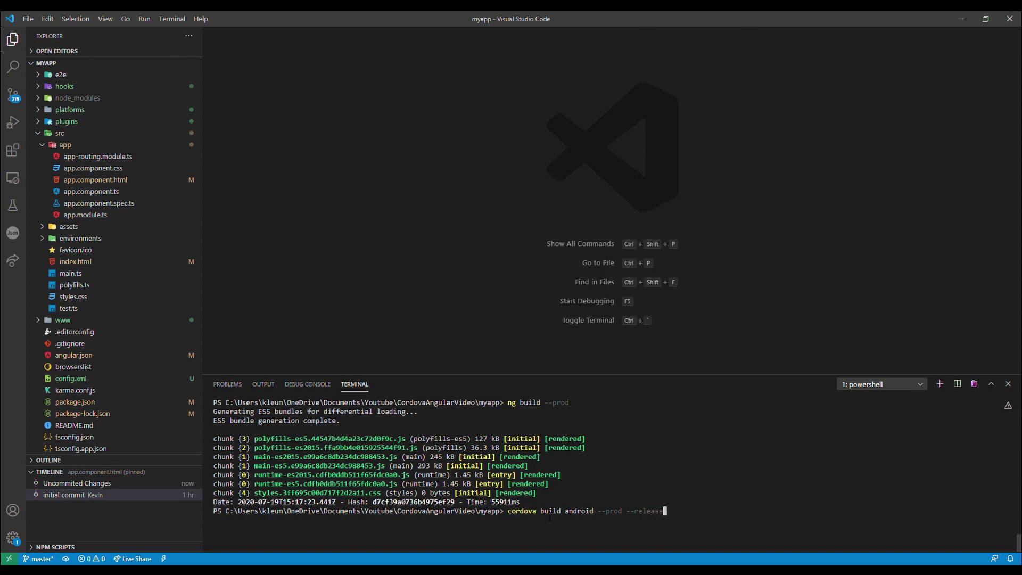
pyautogui.press('Return')
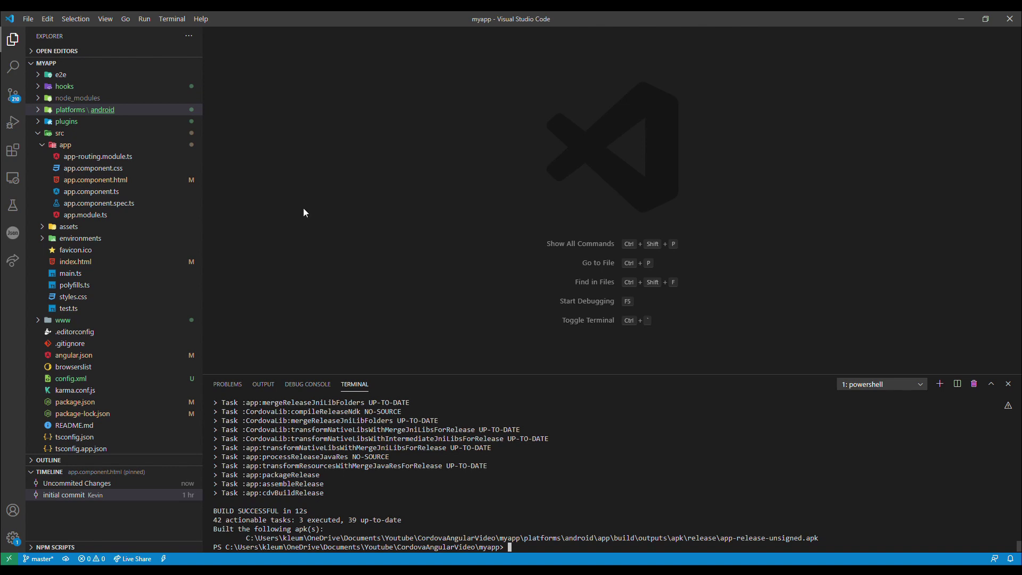
pyautogui.moveTo(70, 110)
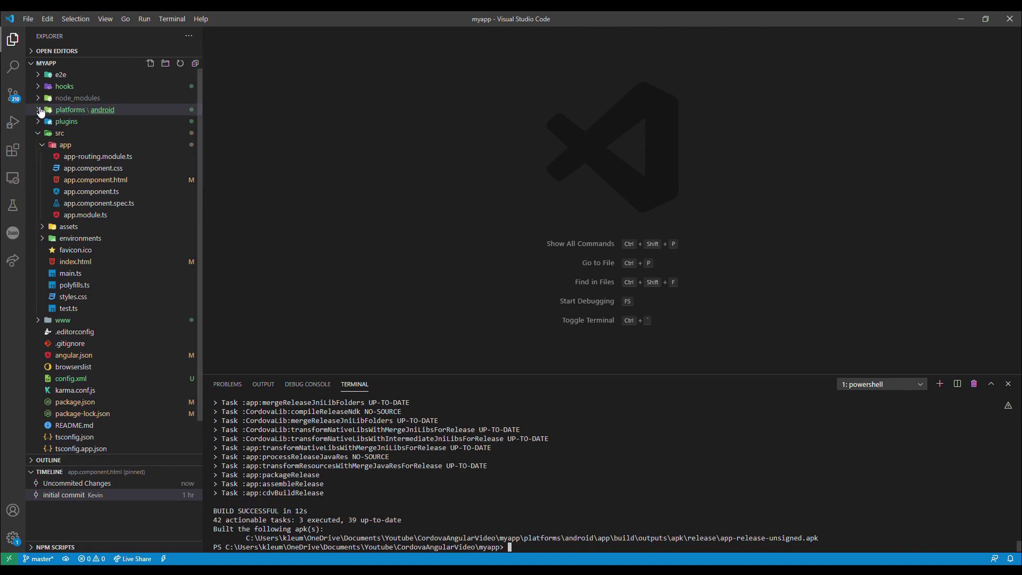
# - Expand platforms/android > app > build > outputs > apk/release in Explorer
pyautogui.click(40, 110)
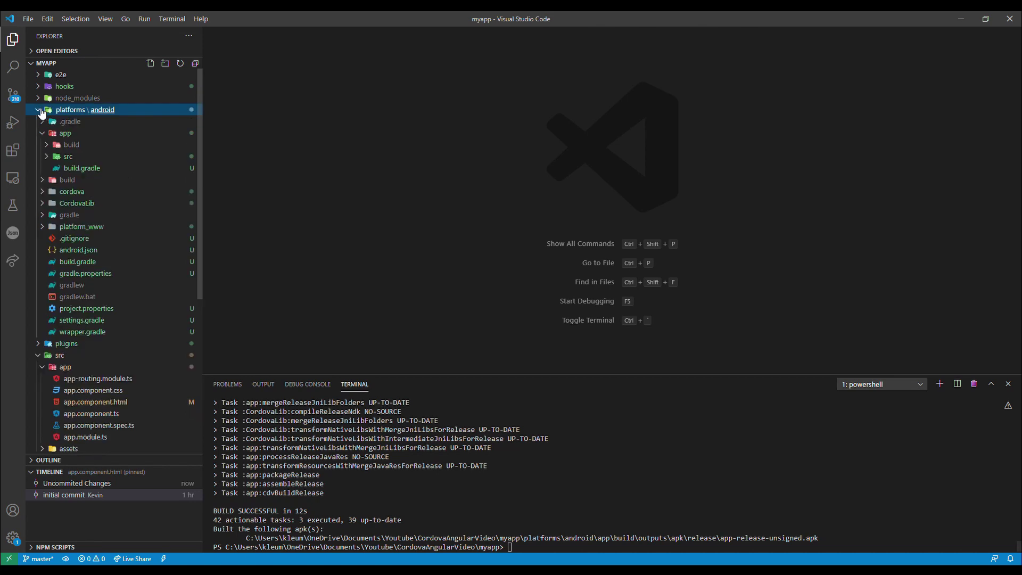
pyautogui.click(48, 157)
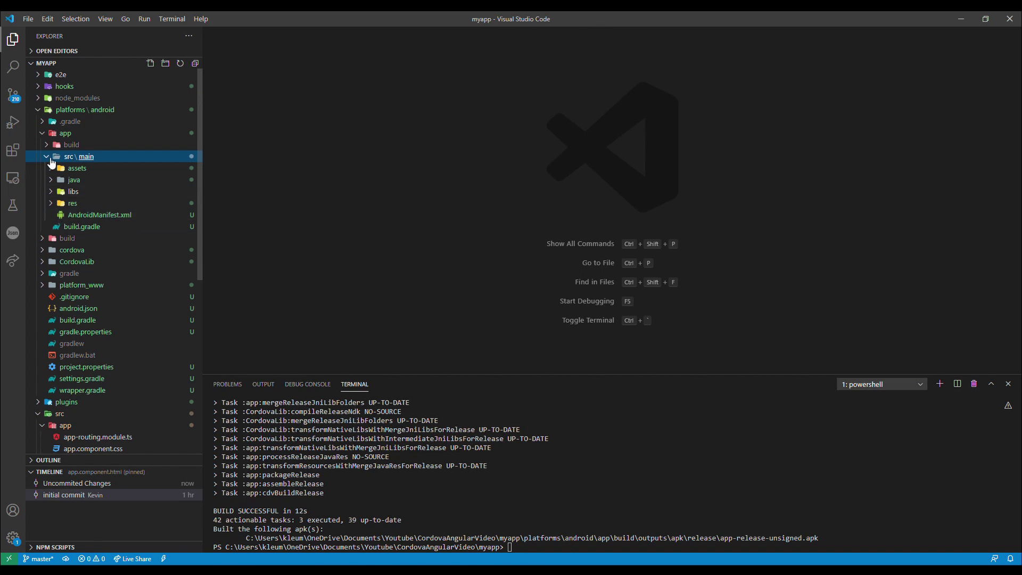
pyautogui.click(47, 157)
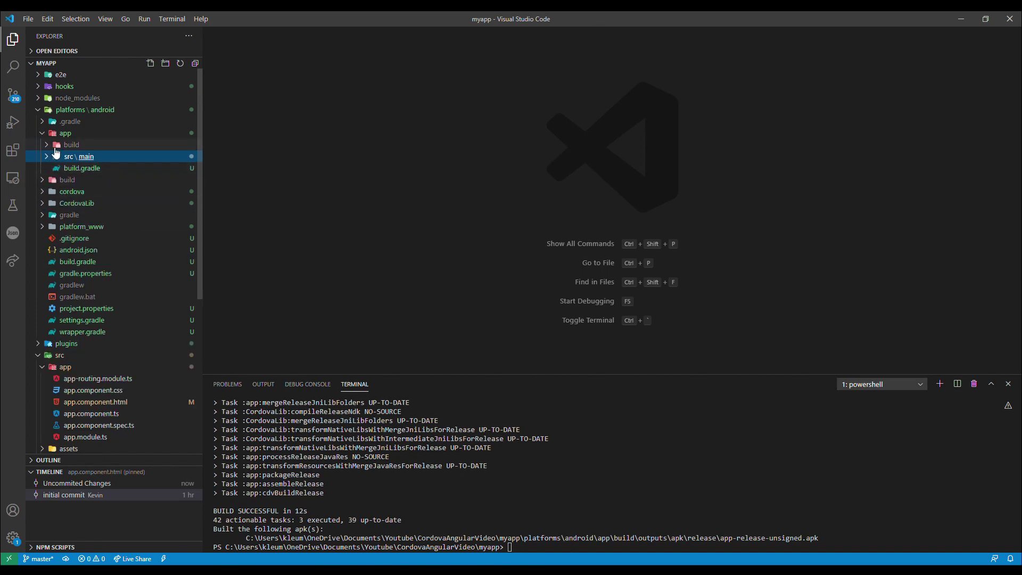
pyautogui.click(57, 147)
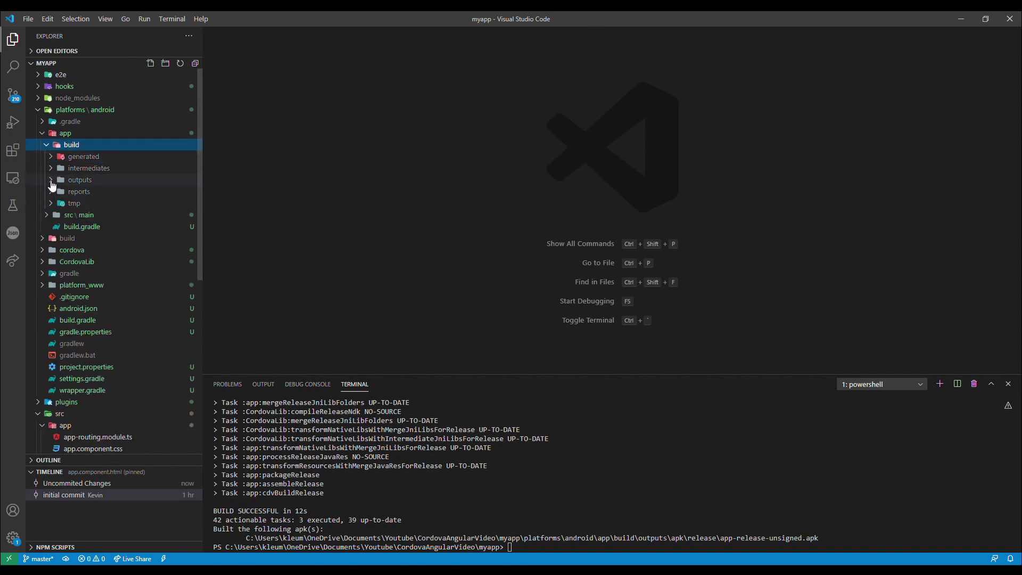
pyautogui.click(52, 180)
pyautogui.click(64, 192)
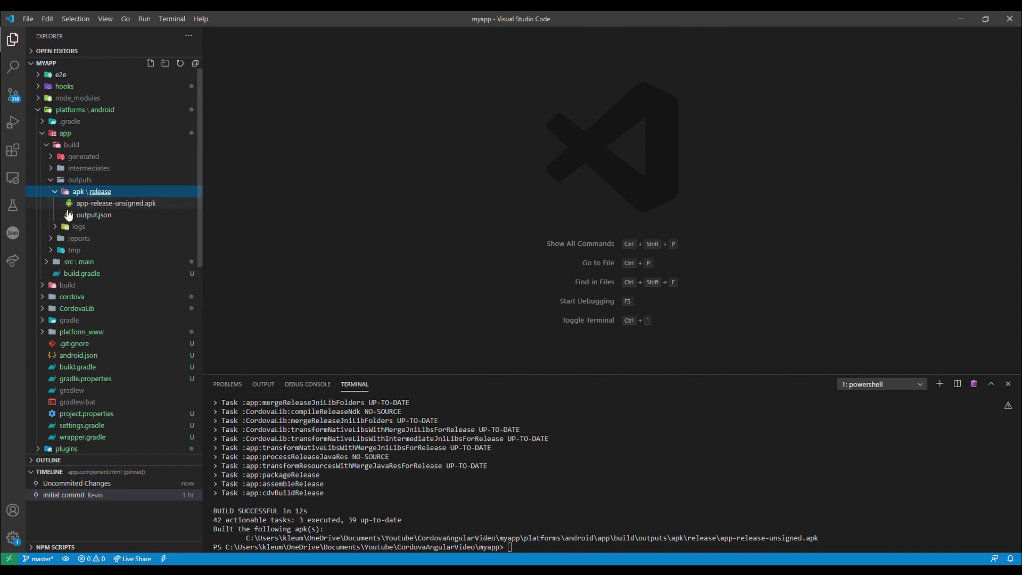